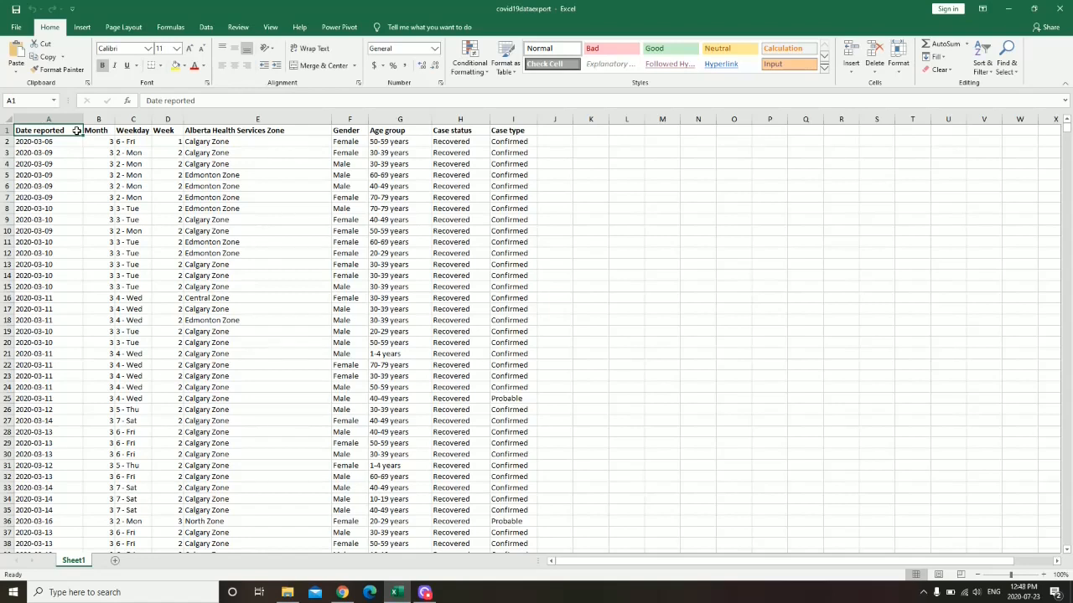
# - Insert a pivot table of the case data (columns A:I) on a new worksheet, Sheet13
pyautogui.moveTo(59, 119); pyautogui.dragTo(506, 153)
pyautogui.click(61, 129)
pyautogui.click(81, 27)
pyautogui.click(20, 57)
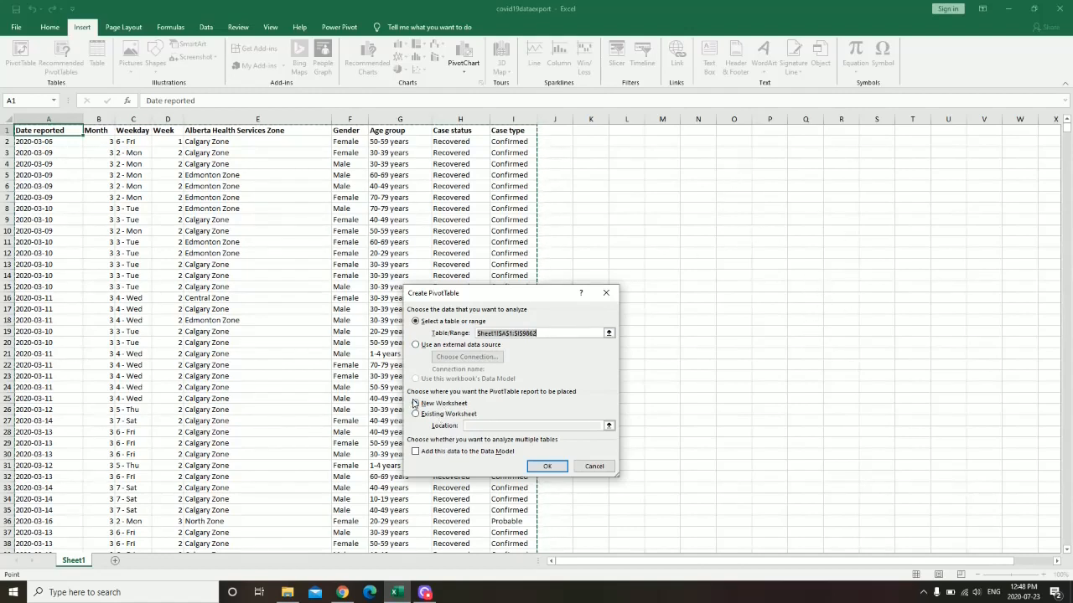
pyautogui.click(547, 467)
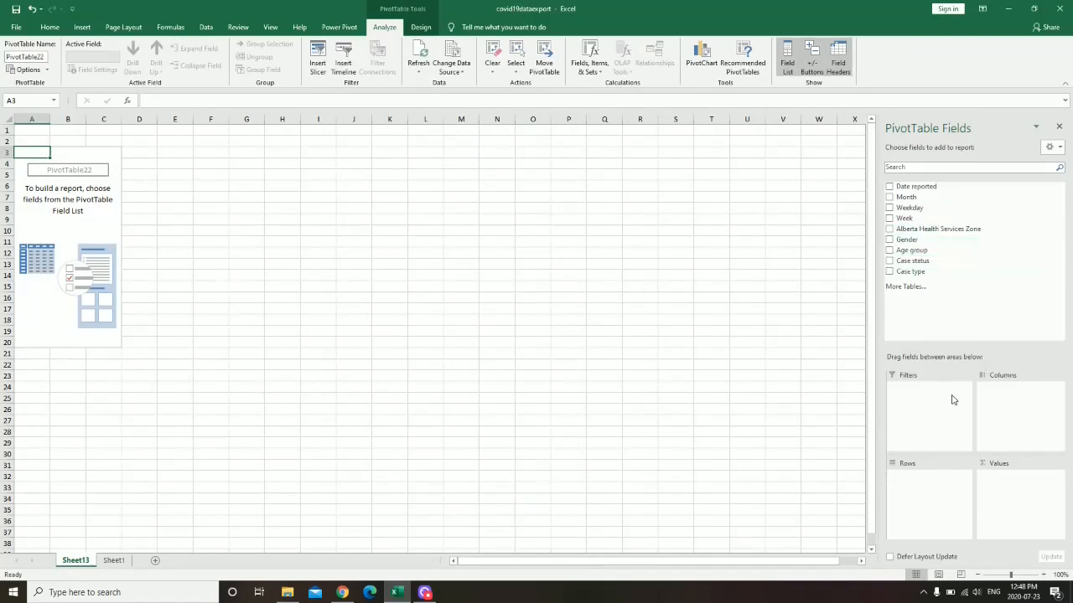
pyautogui.click(1053, 146)
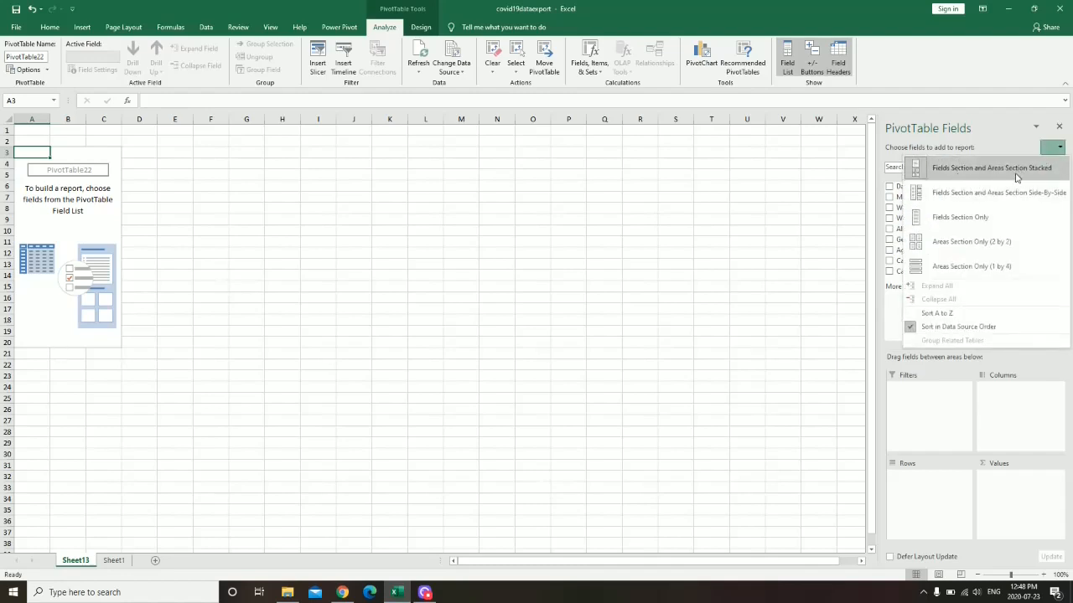
pyautogui.click(992, 192)
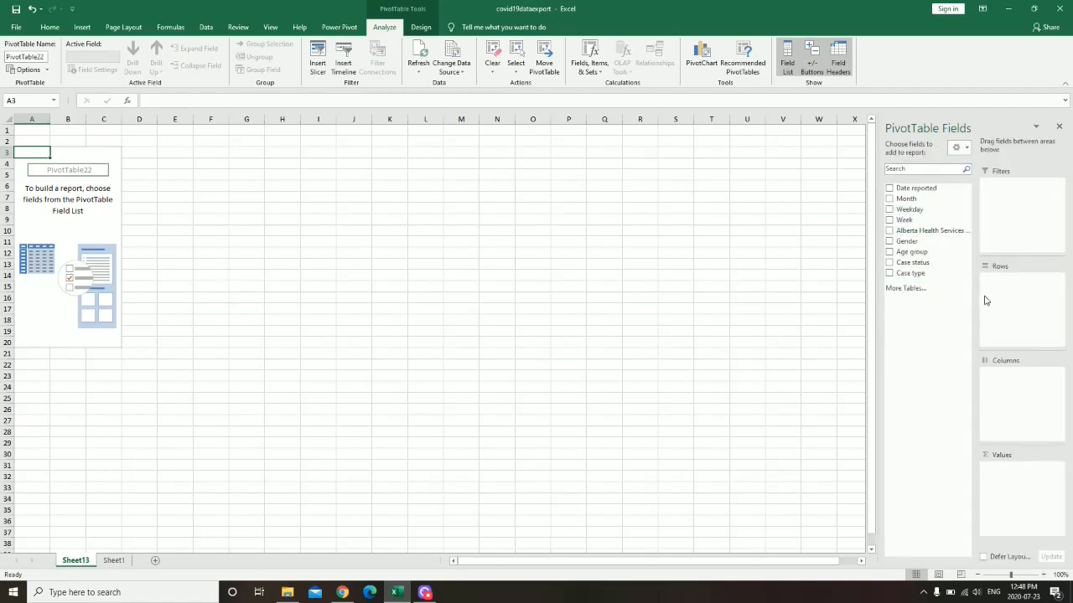
pyautogui.click(961, 147)
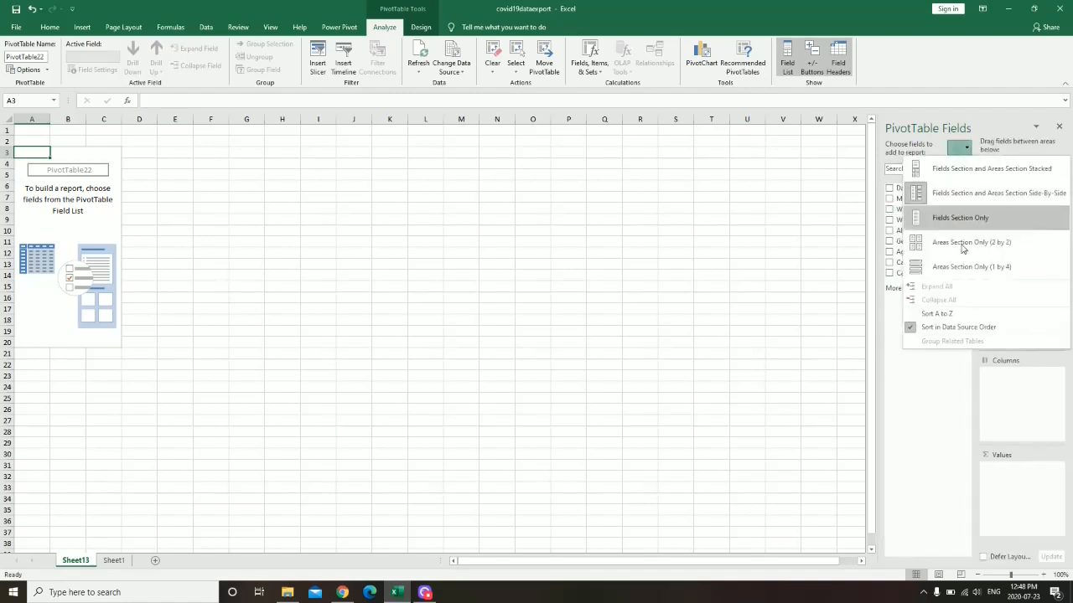
pyautogui.click(955, 170)
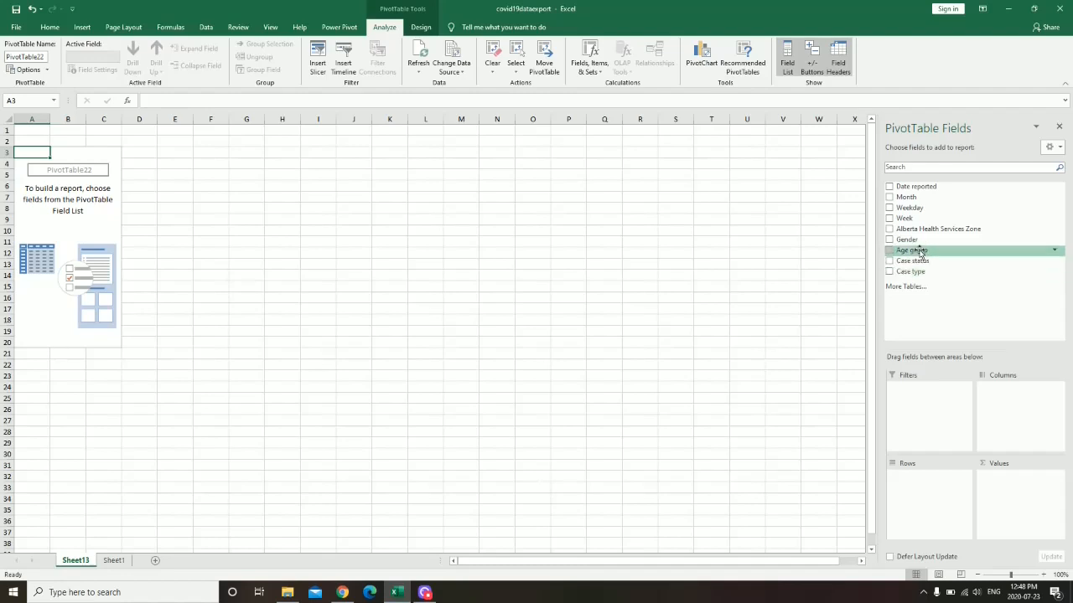
# - Put Age group in Columns and Week in Rows, removing Date reported so weeks 1–21 list as rows
pyautogui.moveTo(914, 250); pyautogui.dragTo(1022, 388)
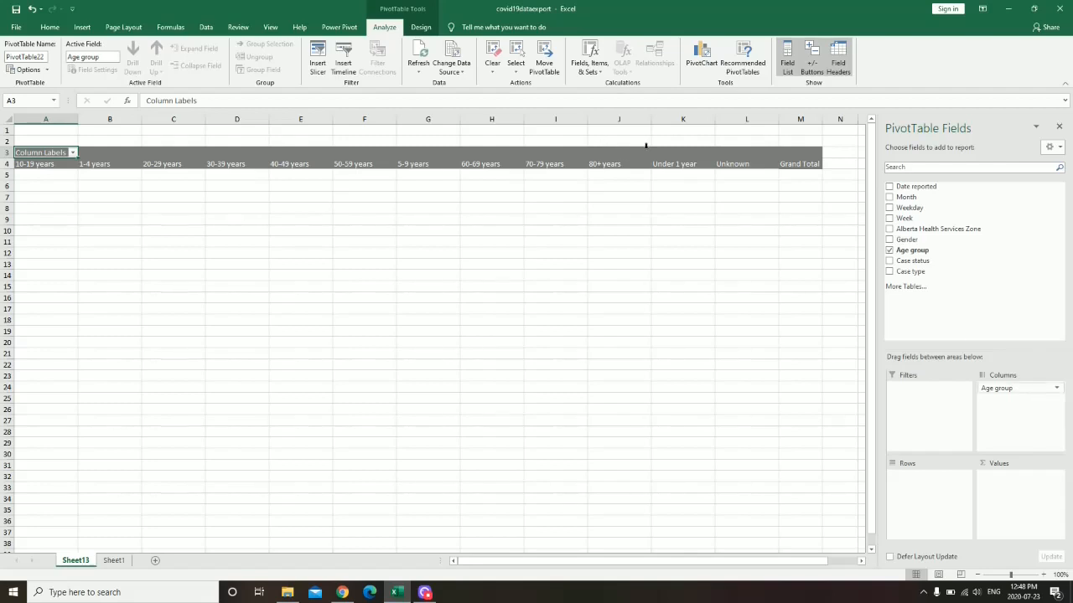
pyautogui.moveTo(911, 188); pyautogui.dragTo(937, 501)
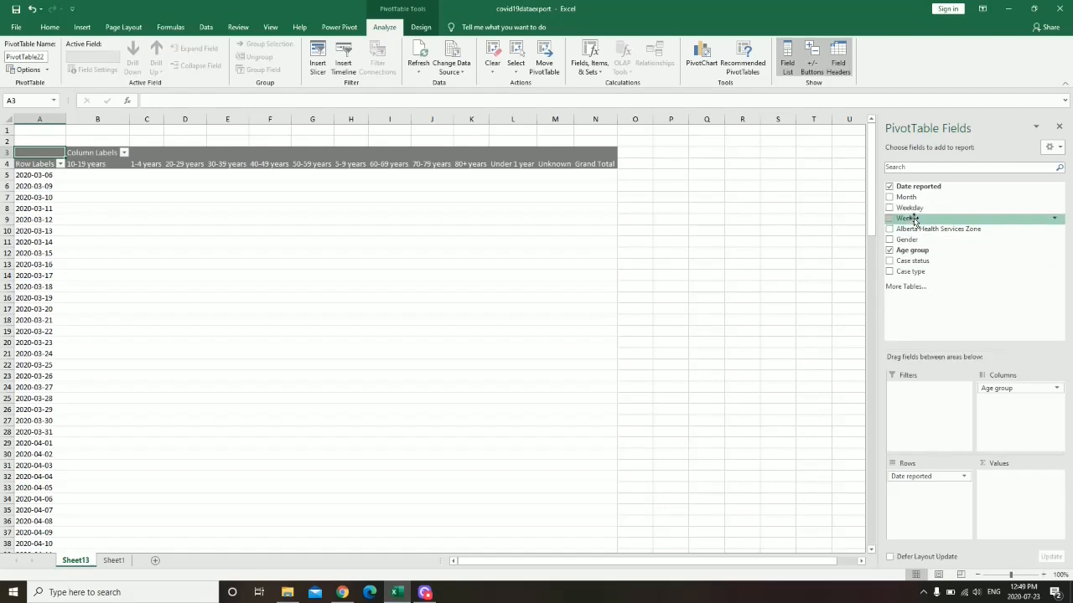
pyautogui.moveTo(912, 219); pyautogui.dragTo(927, 478)
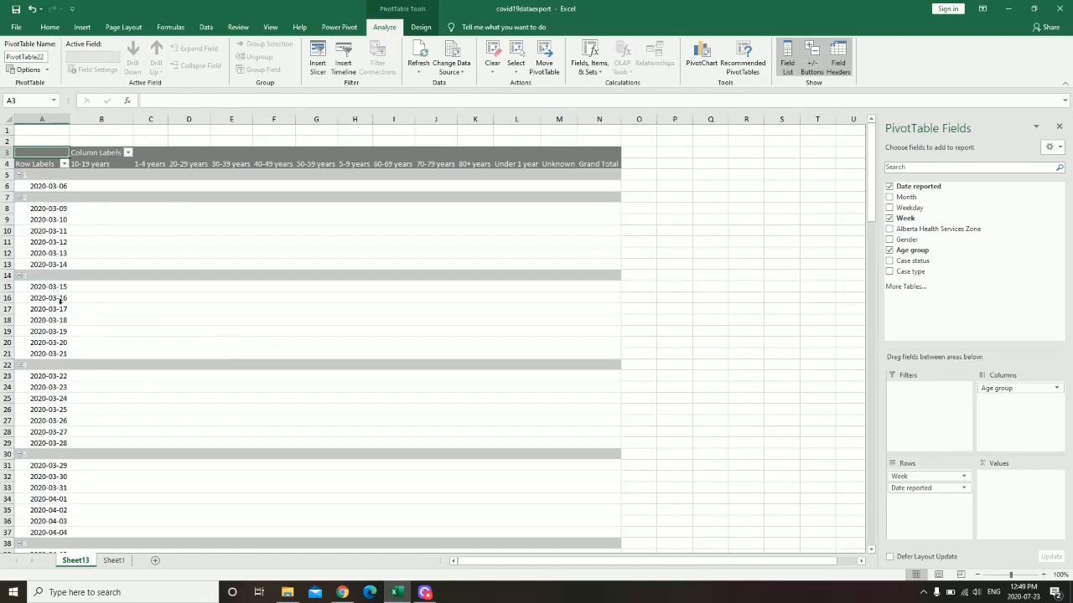
pyautogui.scroll(-12, 574, 302)
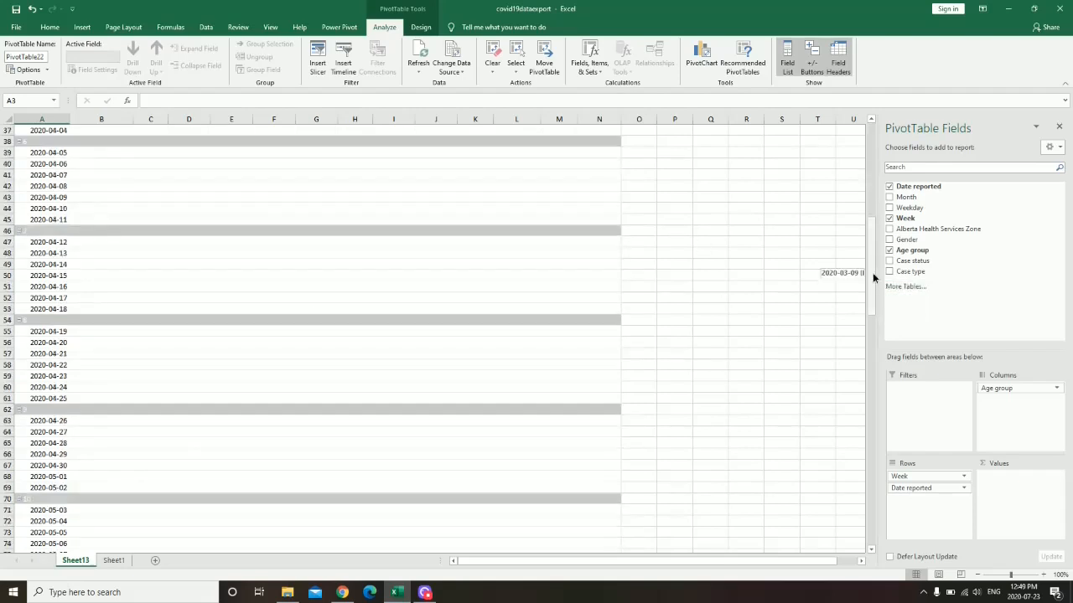
pyautogui.moveTo(872, 278); pyautogui.dragTo(871, 507)
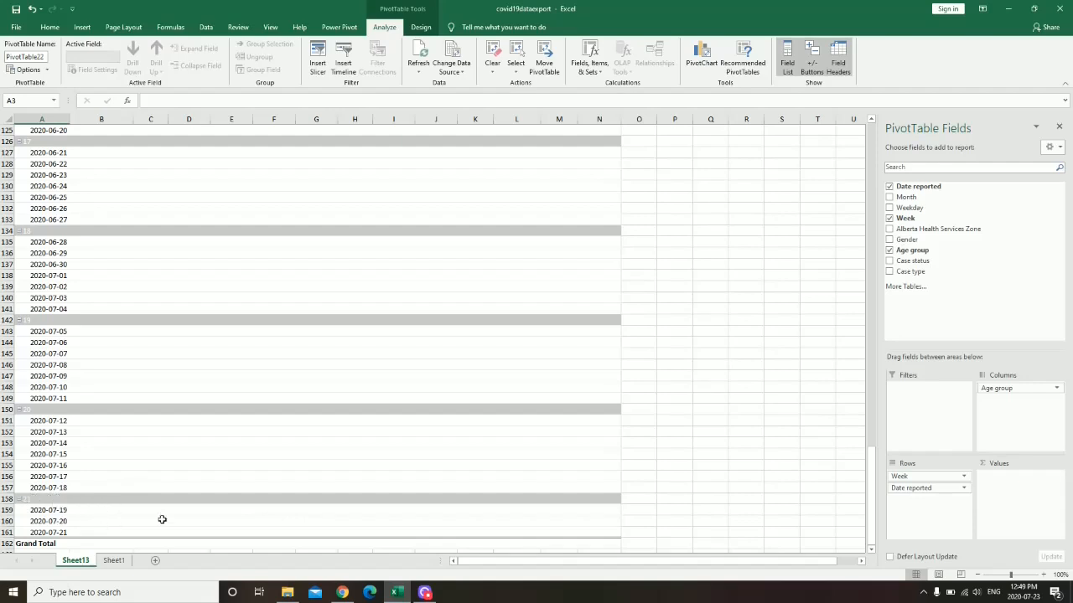
pyautogui.moveTo(868, 464); pyautogui.dragTo(868, 105)
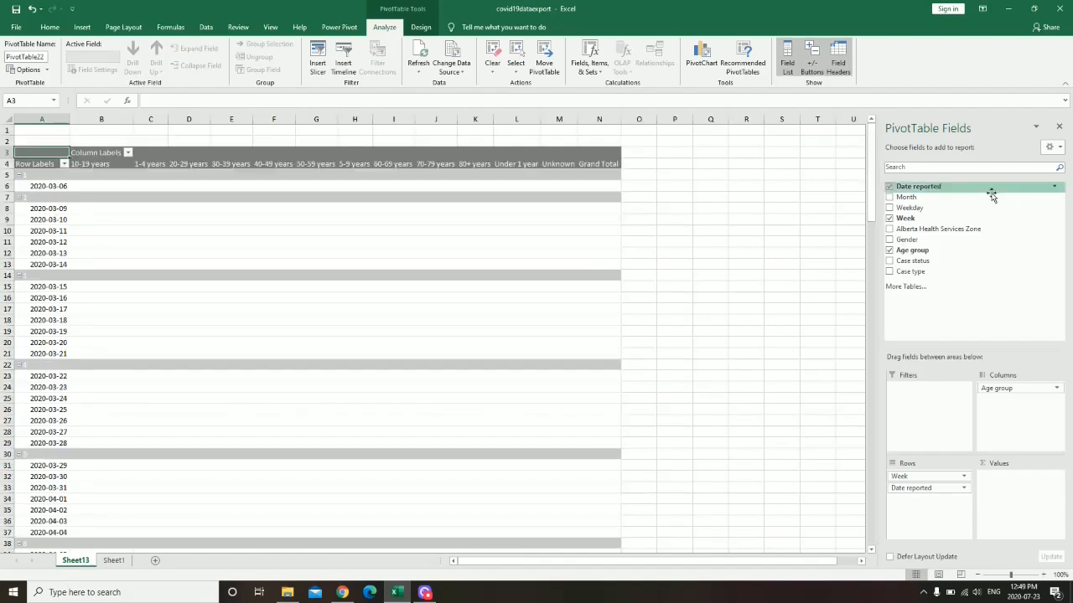
pyautogui.moveTo(927, 492); pyautogui.dragTo(970, 213)
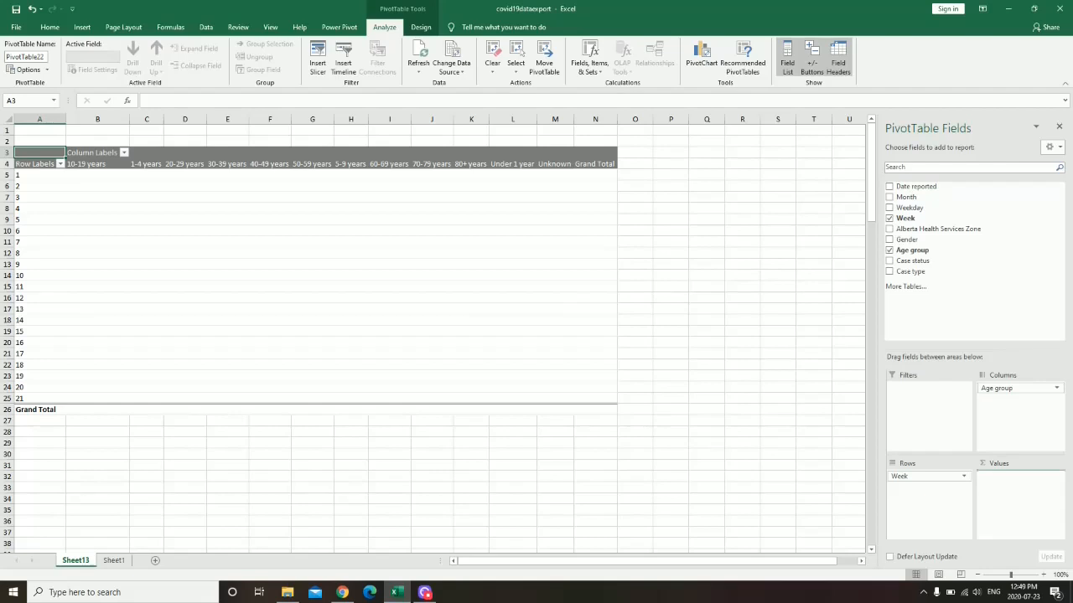
# - Add Date reported to Values summarised as Count, giving a grand total of 9861 cases
pyautogui.moveTo(916, 186); pyautogui.dragTo(1020, 490)
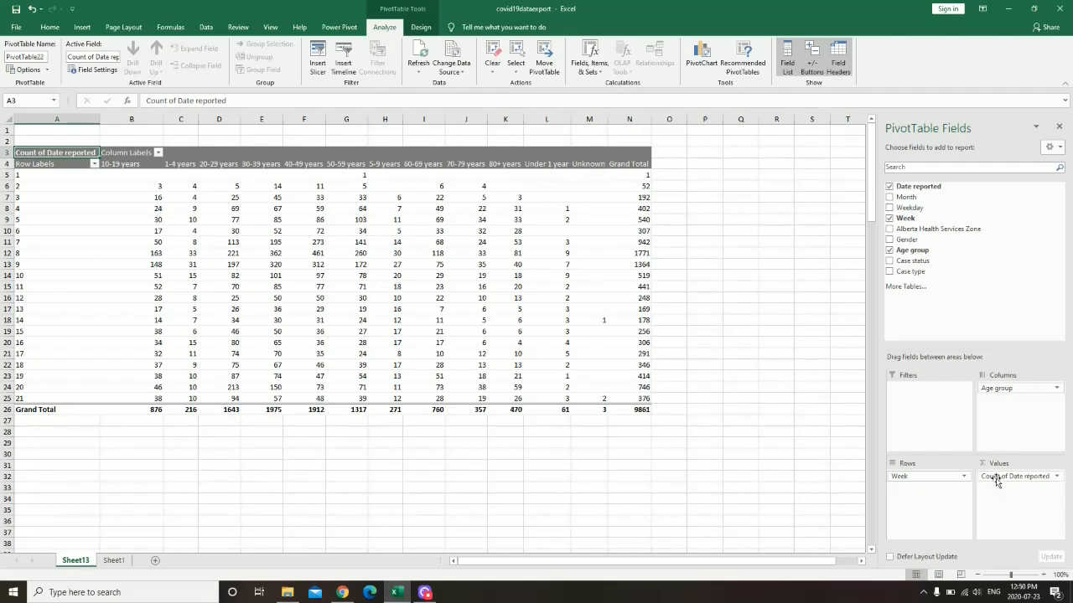
pyautogui.click(1056, 476)
pyautogui.click(1011, 464)
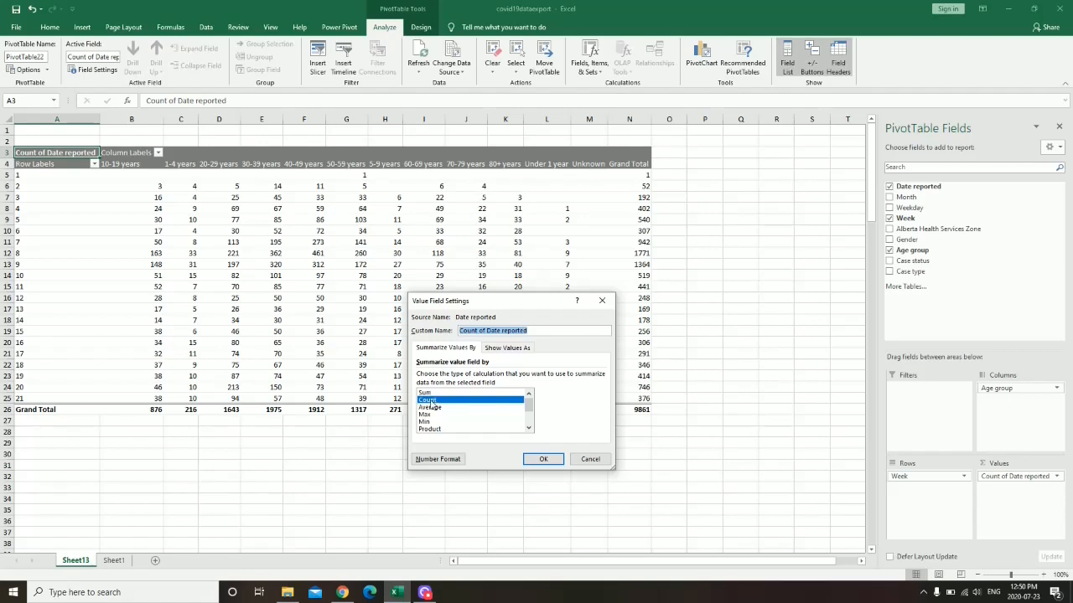
pyautogui.scroll(-2, 429, 419)
pyautogui.scroll(2, 430, 419)
pyautogui.click(543, 459)
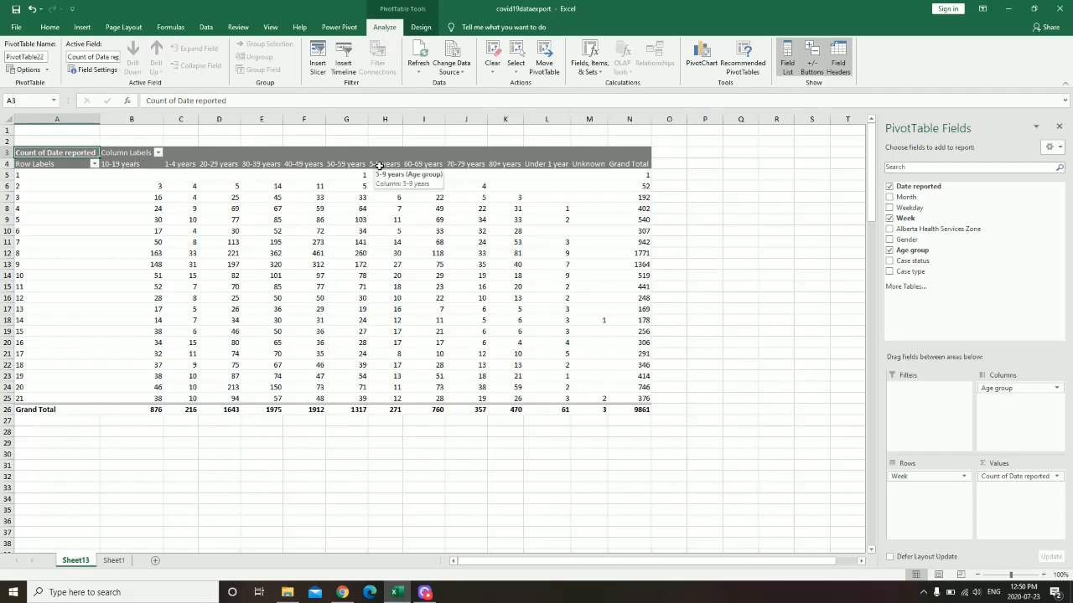
# - Move the Under 1 year, 1-4 years and 5-9 years columns ahead of 10-19 years
pyautogui.click(542, 164)
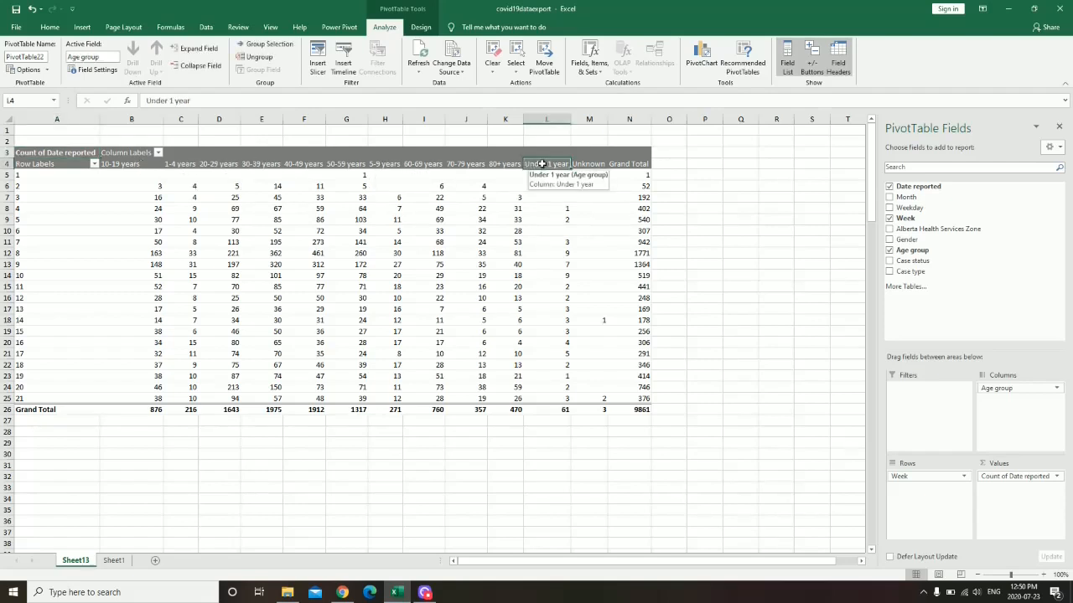
pyautogui.moveTo(542, 163); pyautogui.dragTo(544, 170)
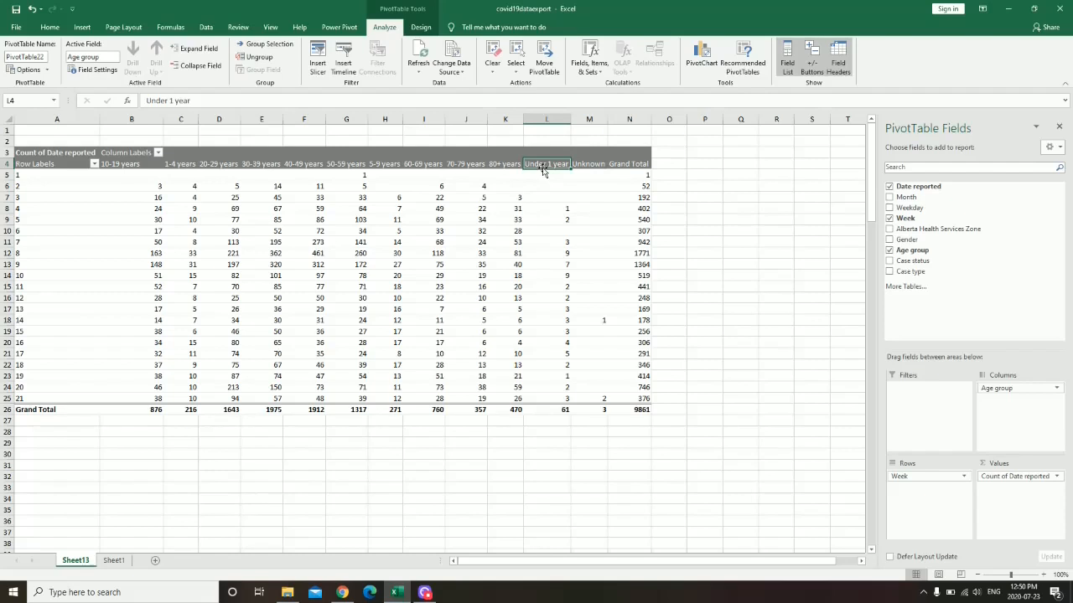
pyautogui.moveTo(543, 170); pyautogui.dragTo(118, 178)
pyautogui.click(222, 164)
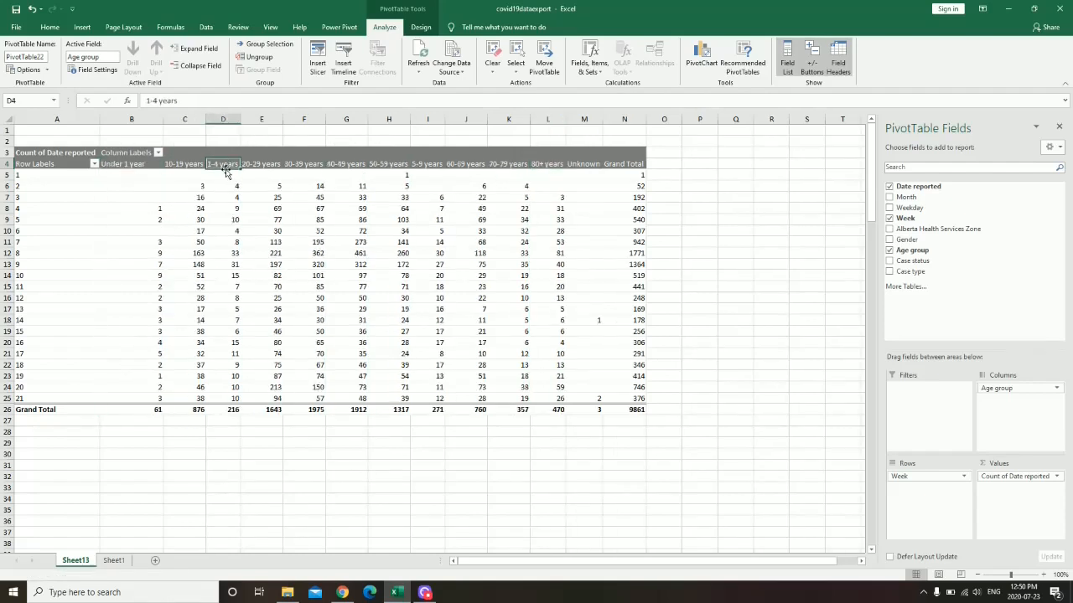
pyautogui.moveTo(227, 170); pyautogui.dragTo(162, 183)
pyautogui.click(425, 165)
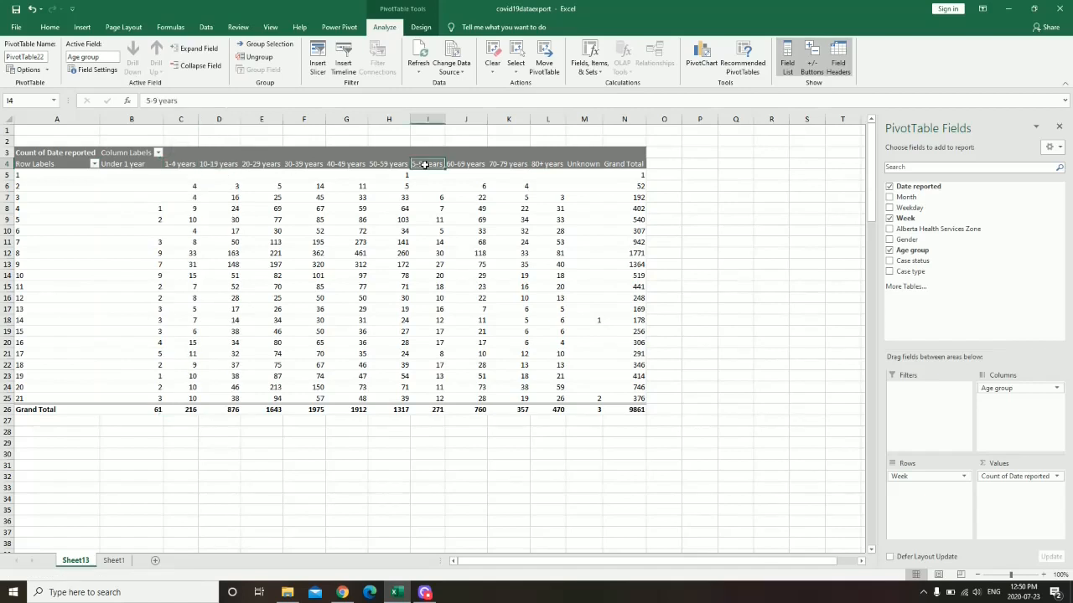
pyautogui.moveTo(425, 165); pyautogui.dragTo(238, 194)
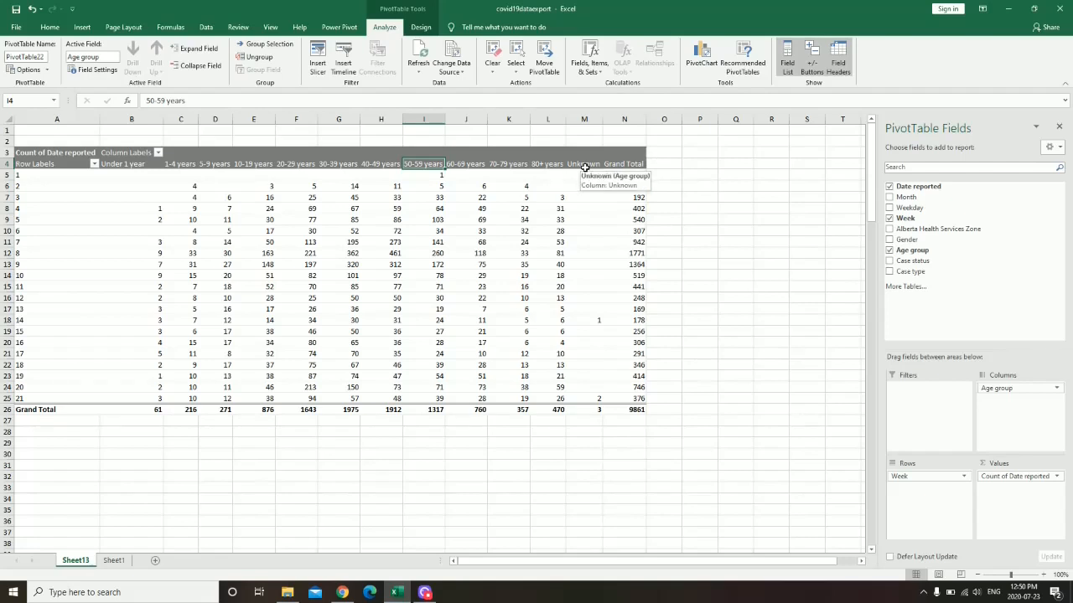
pyautogui.click(157, 156)
pyautogui.scroll(-2, 152, 342)
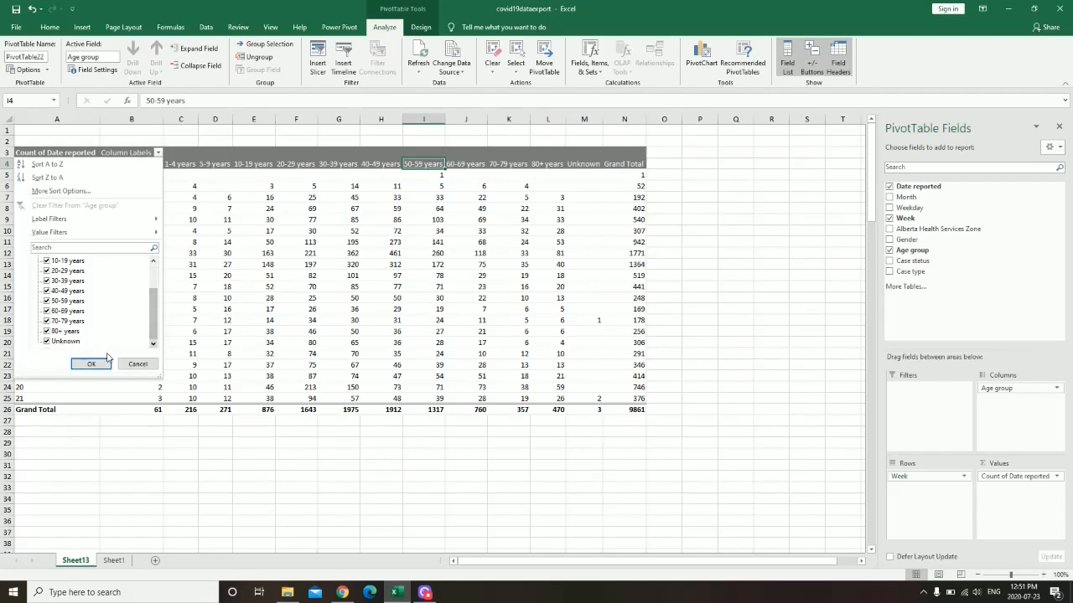
pyautogui.click(46, 341)
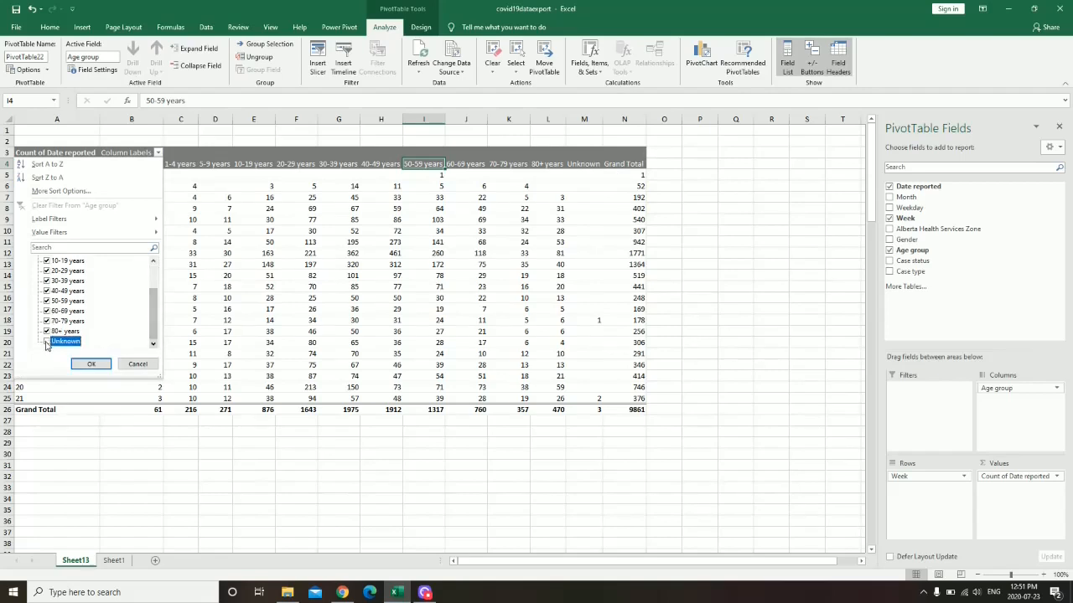
pyautogui.click(91, 364)
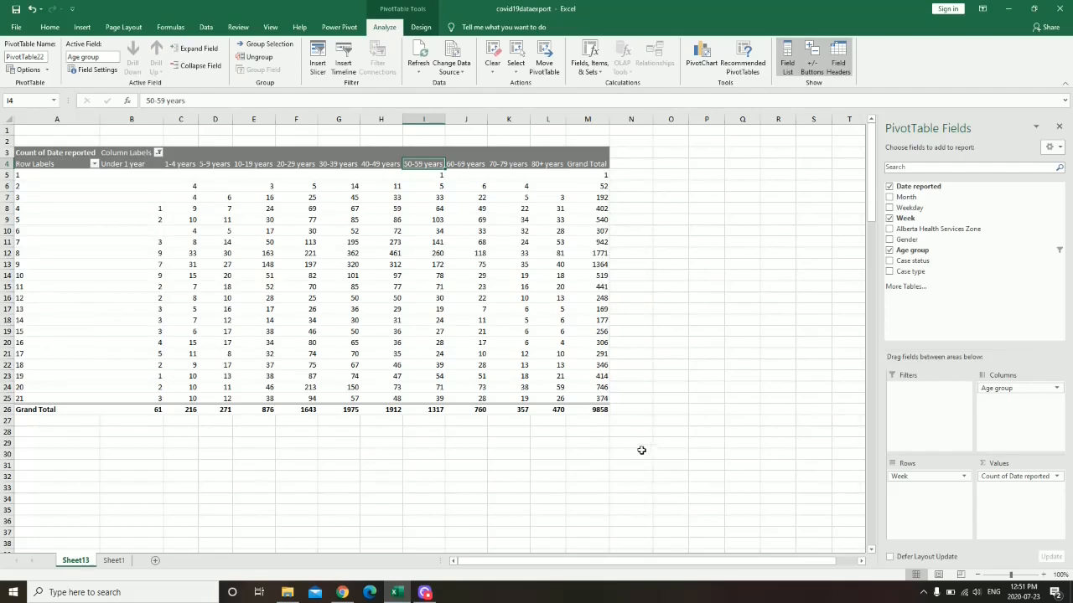
pyautogui.click(598, 410)
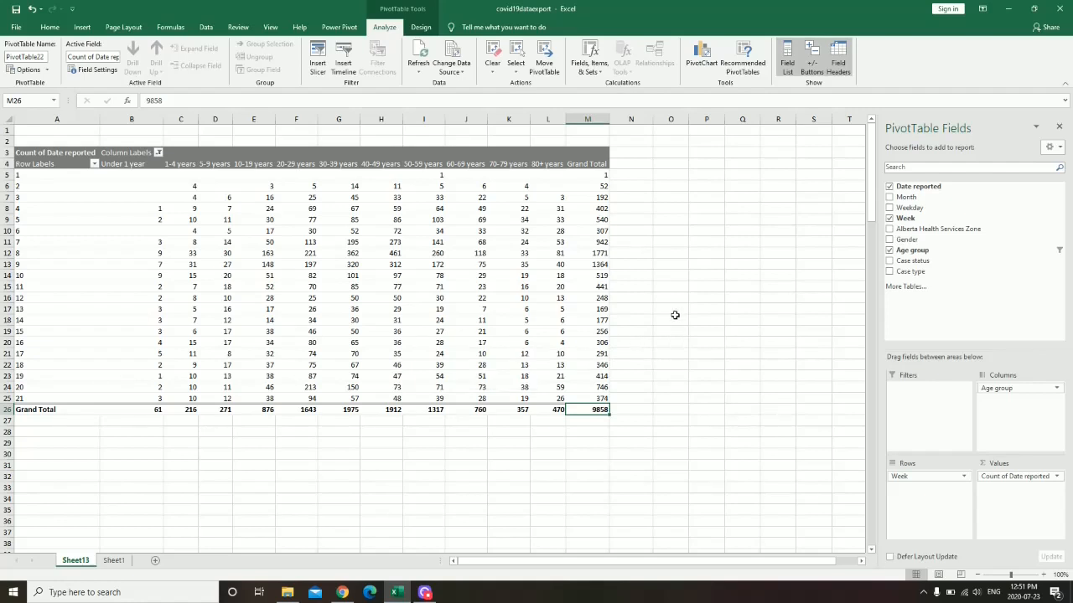
# - Show Count of Date reported as % of Row Total, then check week 2's 20-29 years share
pyautogui.click(1011, 477)
pyautogui.click(1016, 464)
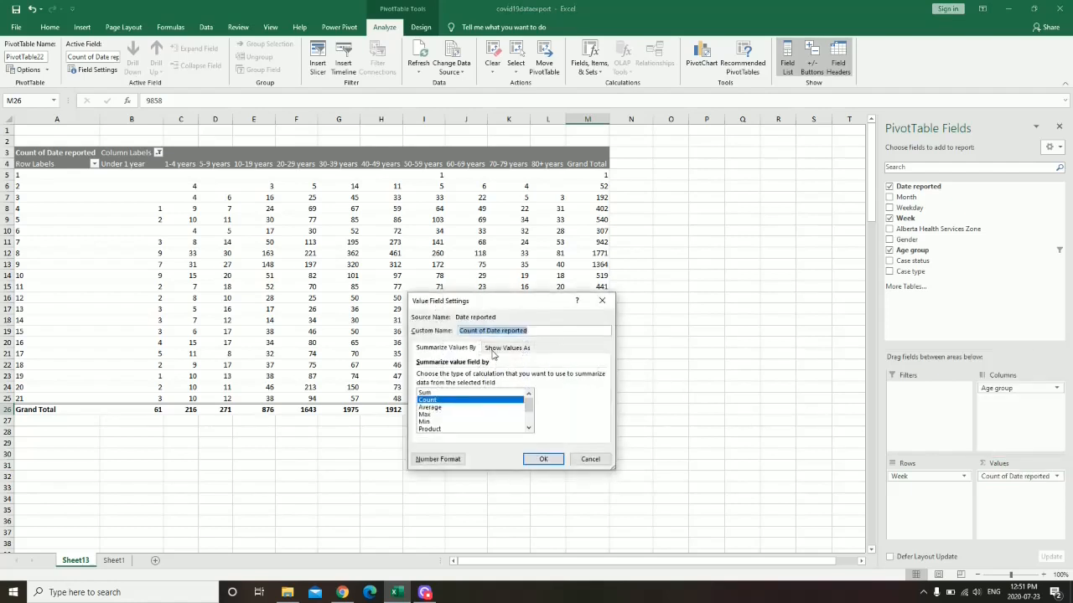
pyautogui.click(499, 348)
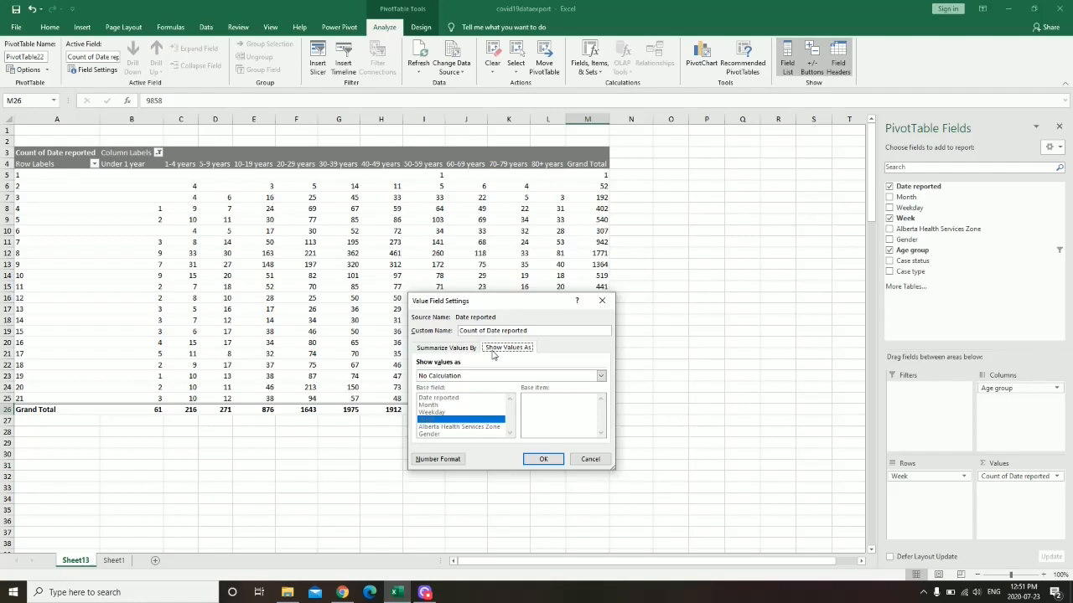
pyautogui.click(466, 376)
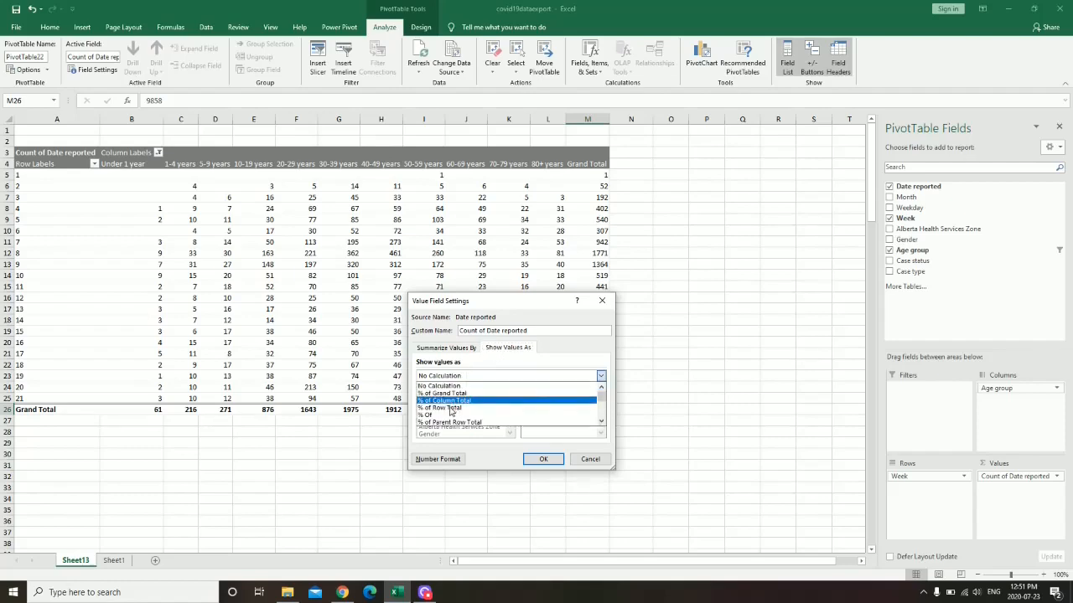
pyautogui.click(450, 411)
pyautogui.click(540, 460)
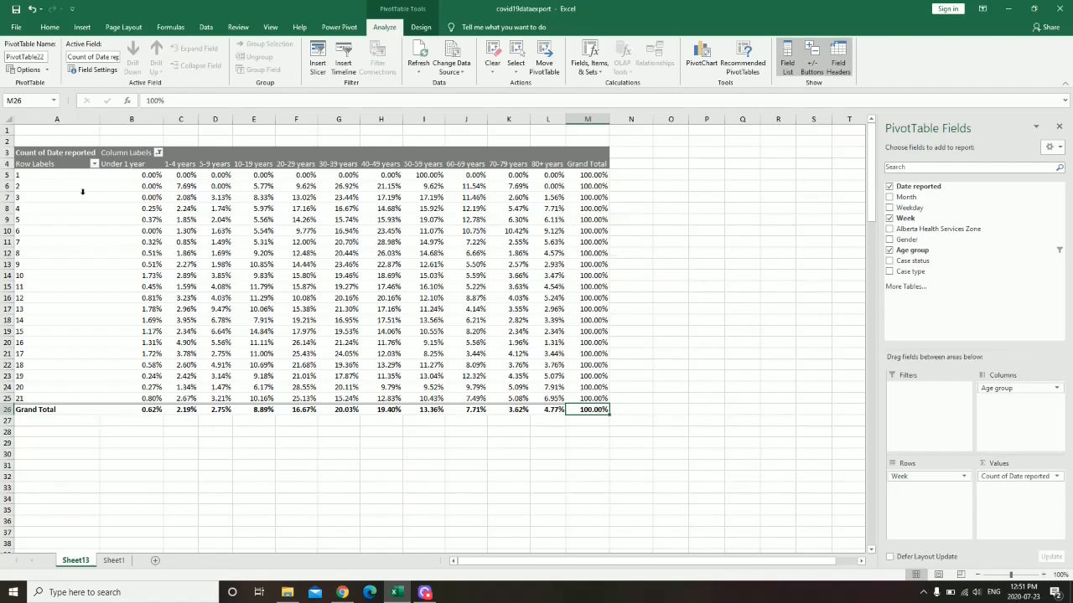
pyautogui.click(312, 187)
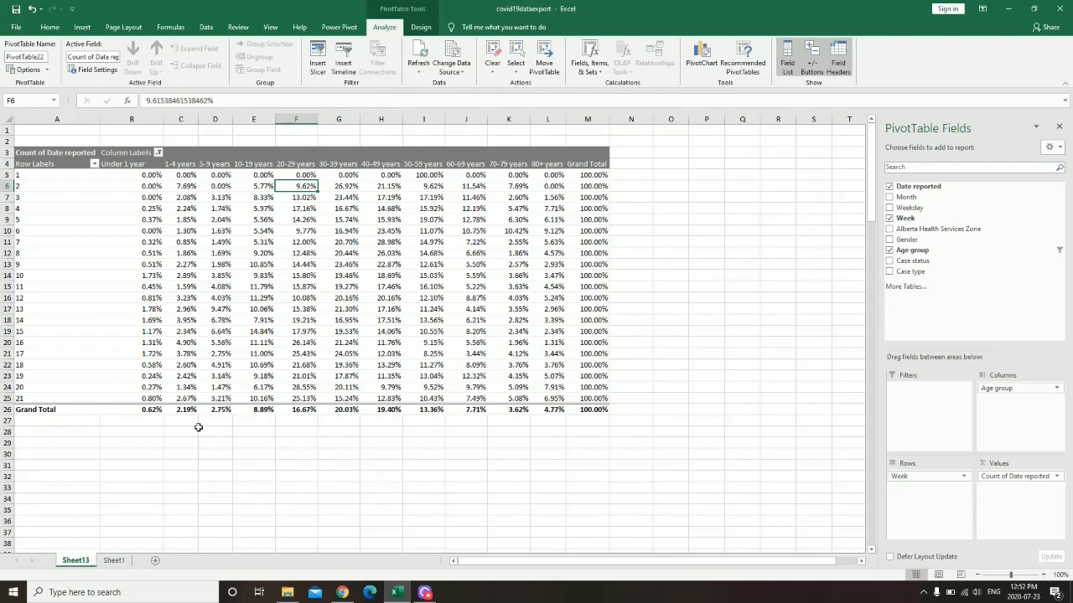
pyautogui.click(348, 411)
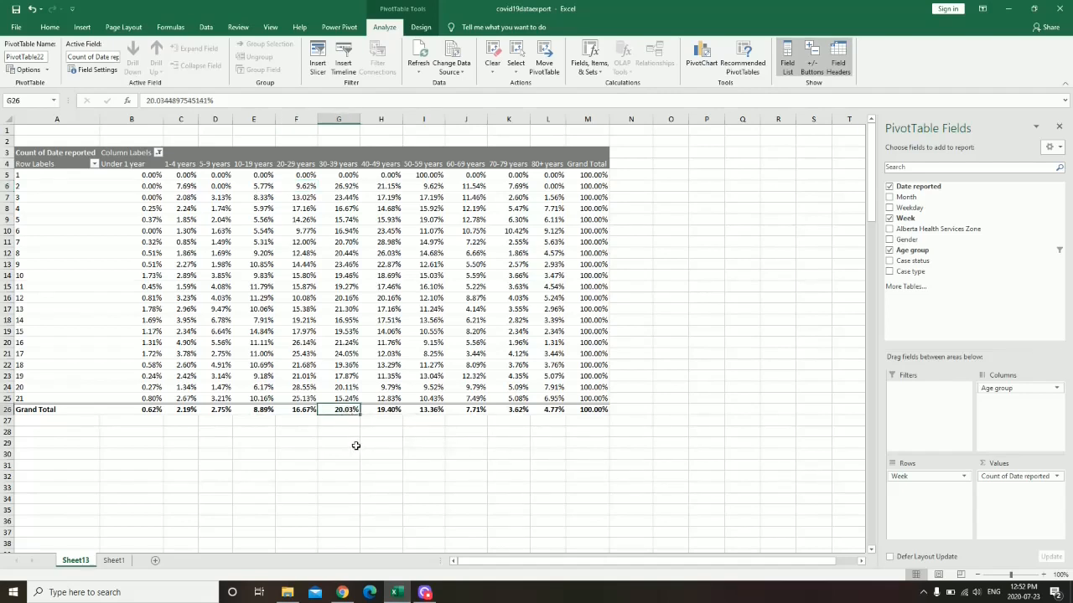
pyautogui.click(289, 410)
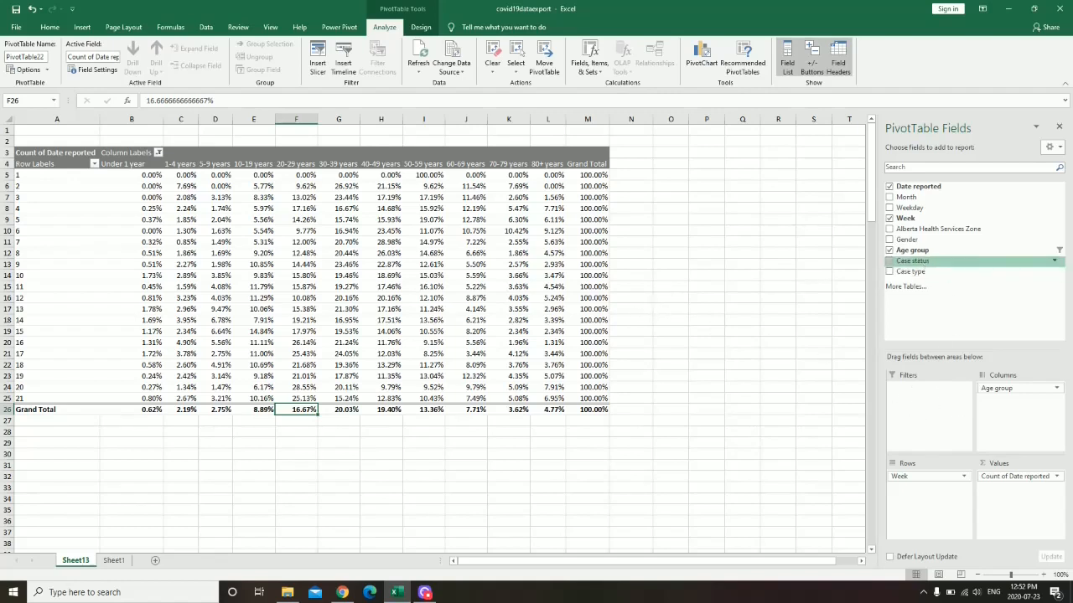
# - Add Case status as a report filter and filter it to Active cases
pyautogui.moveTo(913, 261); pyautogui.dragTo(926, 390)
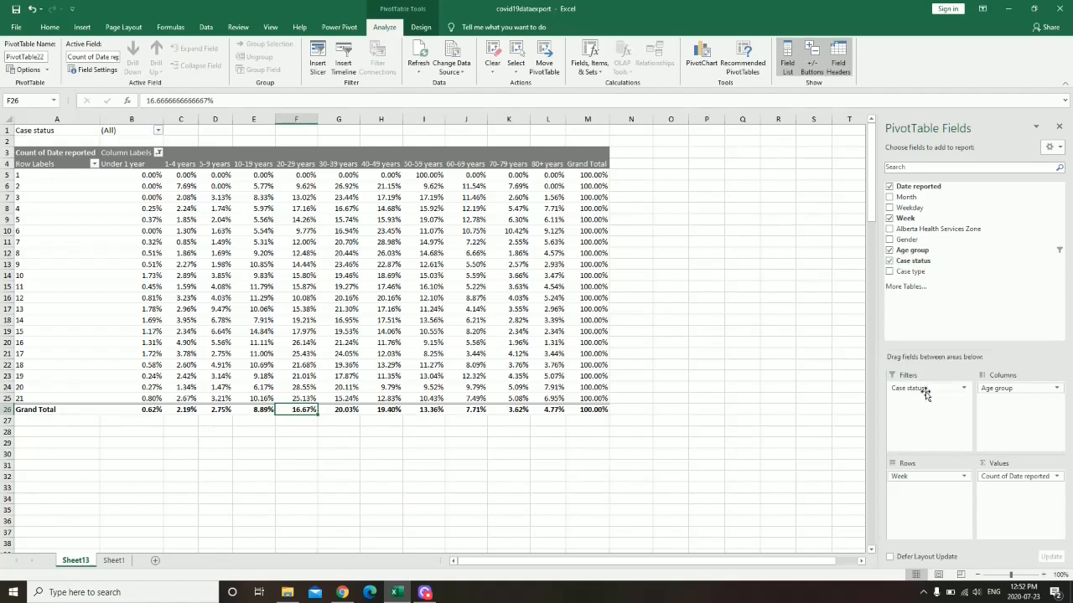
pyautogui.click(157, 131)
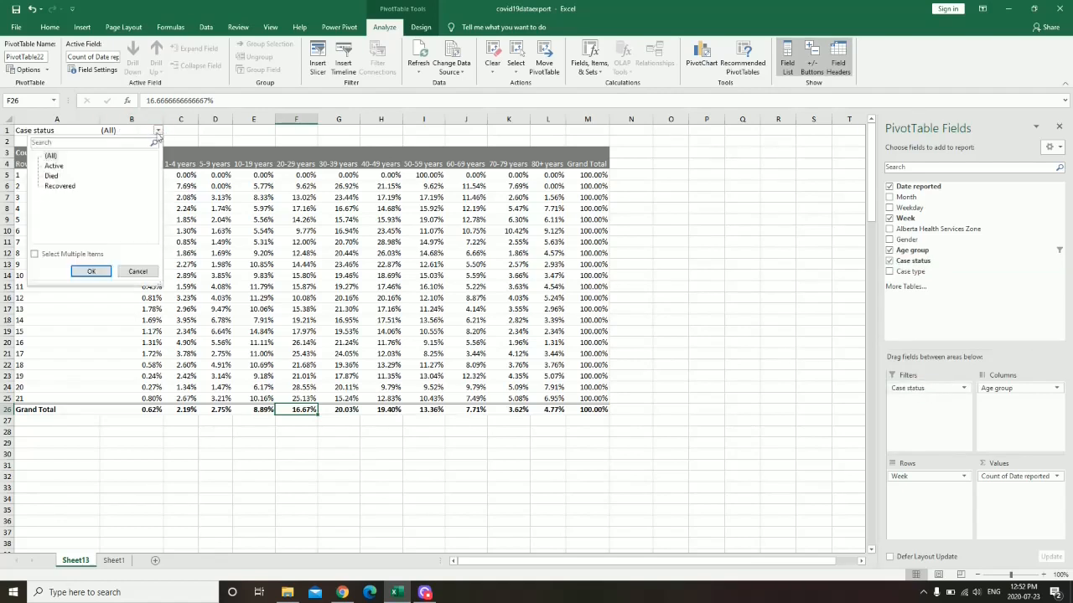
pyautogui.click(54, 167)
pyautogui.click(92, 271)
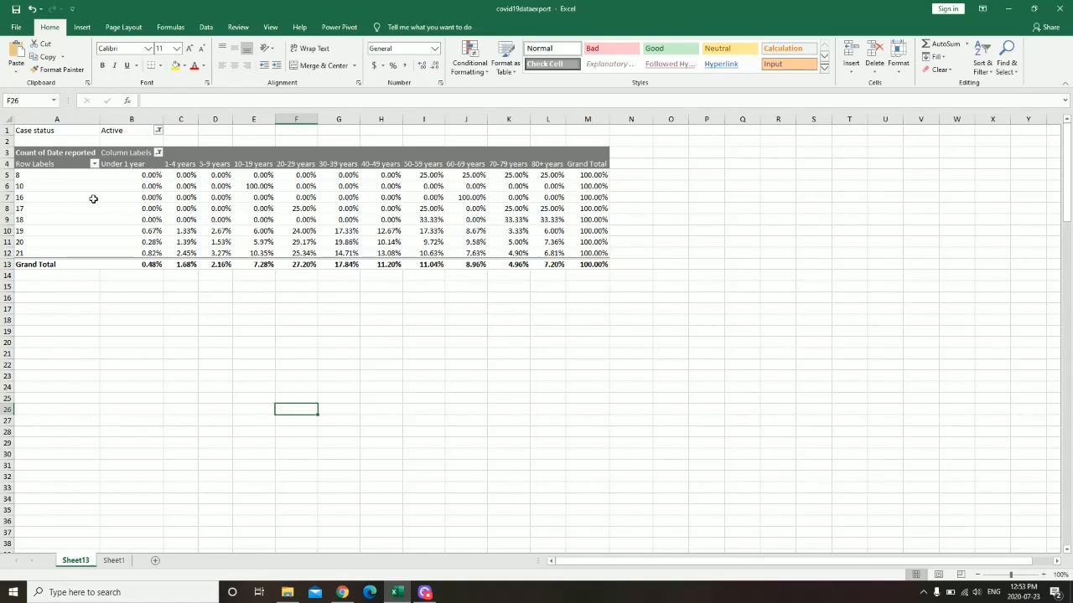
# - Change the Case status filter to Died and check the 70-79 (20.69%) and 80+ (70.69%) shares
pyautogui.click(311, 267)
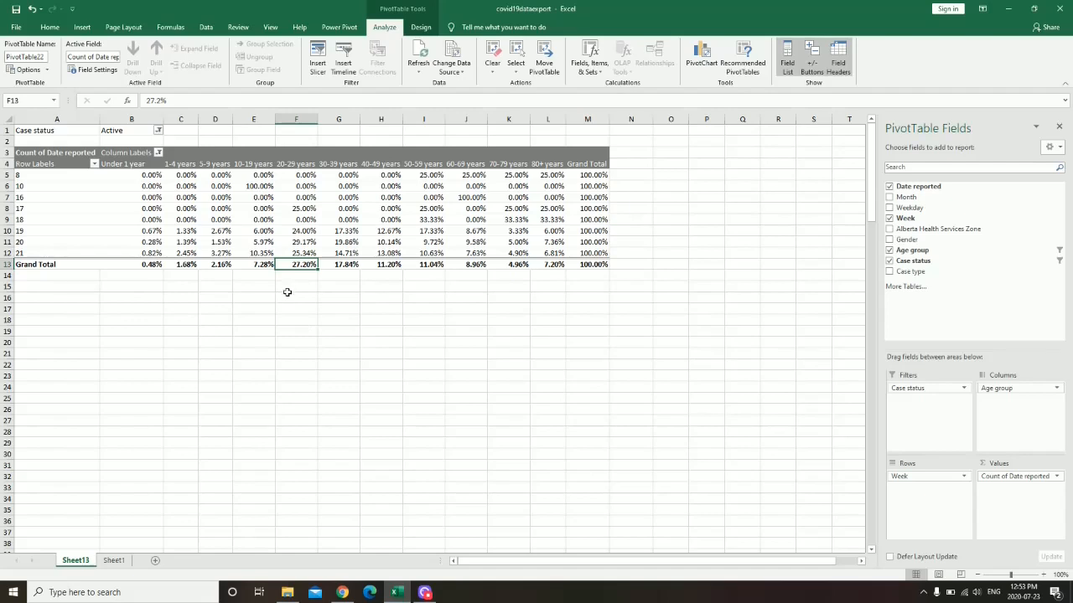
pyautogui.click(158, 131)
pyautogui.click(50, 176)
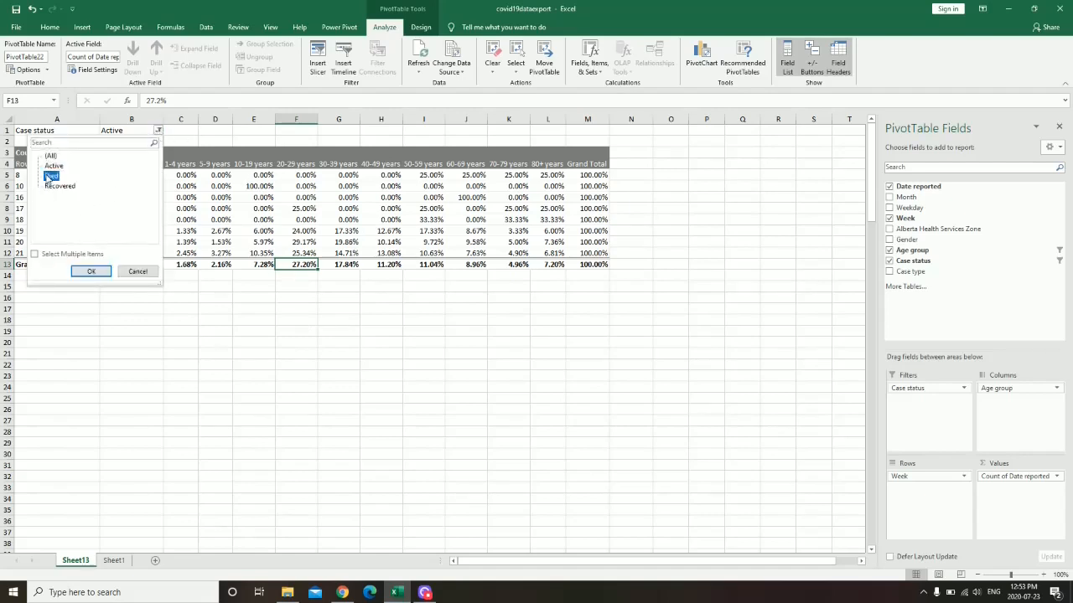
pyautogui.click(91, 271)
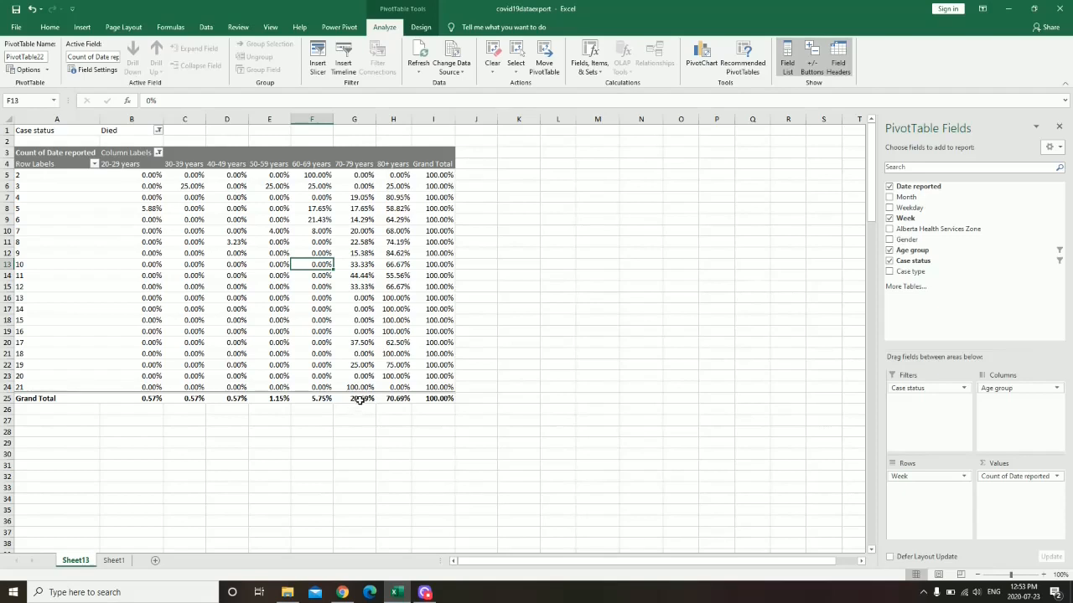
pyautogui.moveTo(359, 400); pyautogui.dragTo(399, 400)
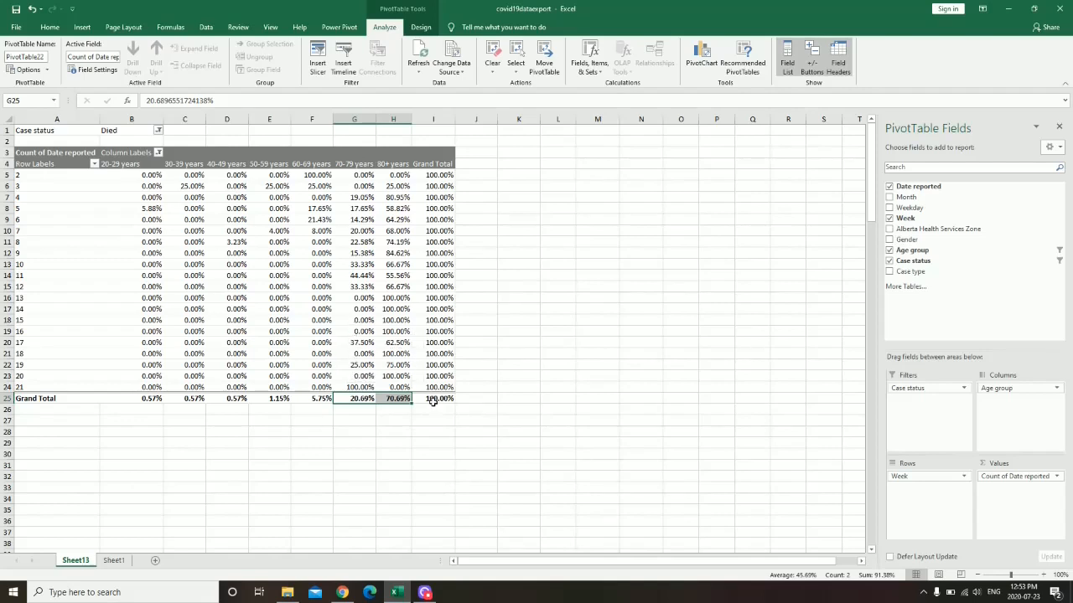
pyautogui.click(402, 400)
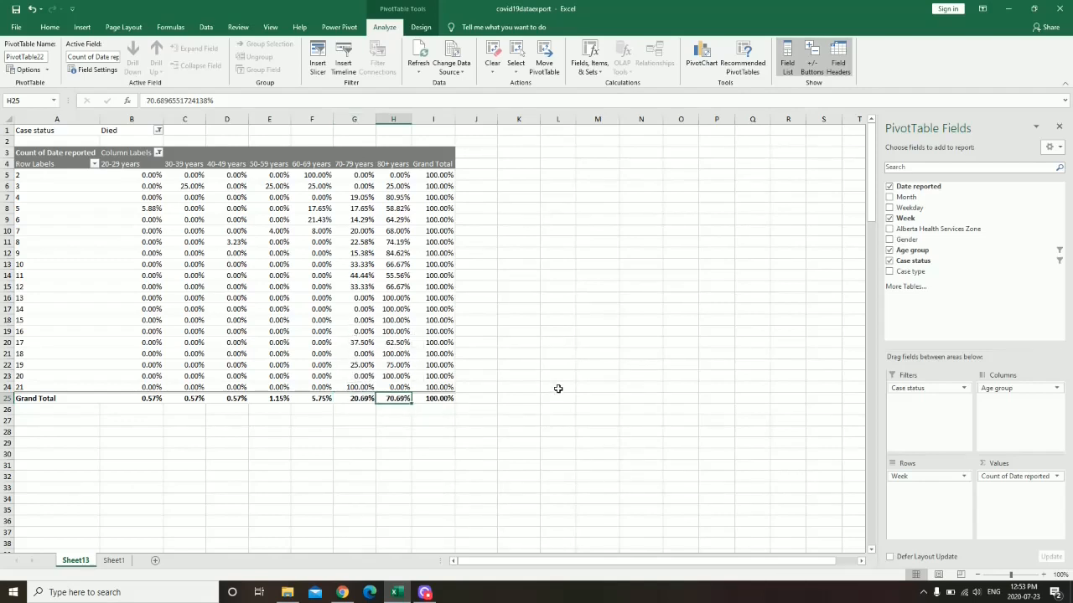
# - Set Show Values As to No Calculation, giving raw death counts: 123 for 80+, 174 total
pyautogui.click(1023, 478)
pyautogui.click(1010, 464)
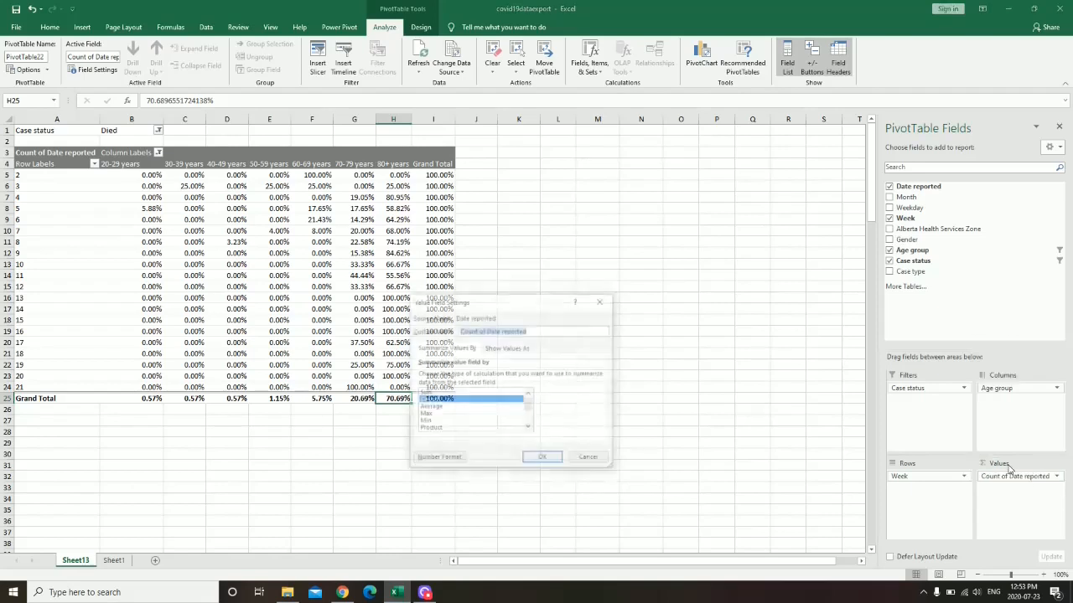
pyautogui.click(508, 348)
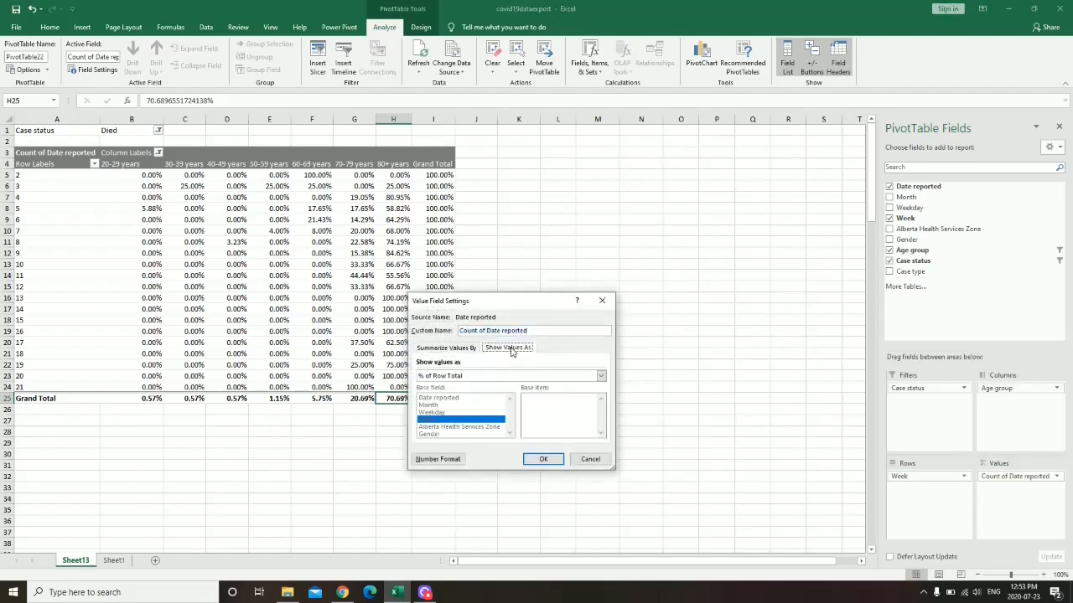
pyautogui.click(483, 377)
pyautogui.click(452, 386)
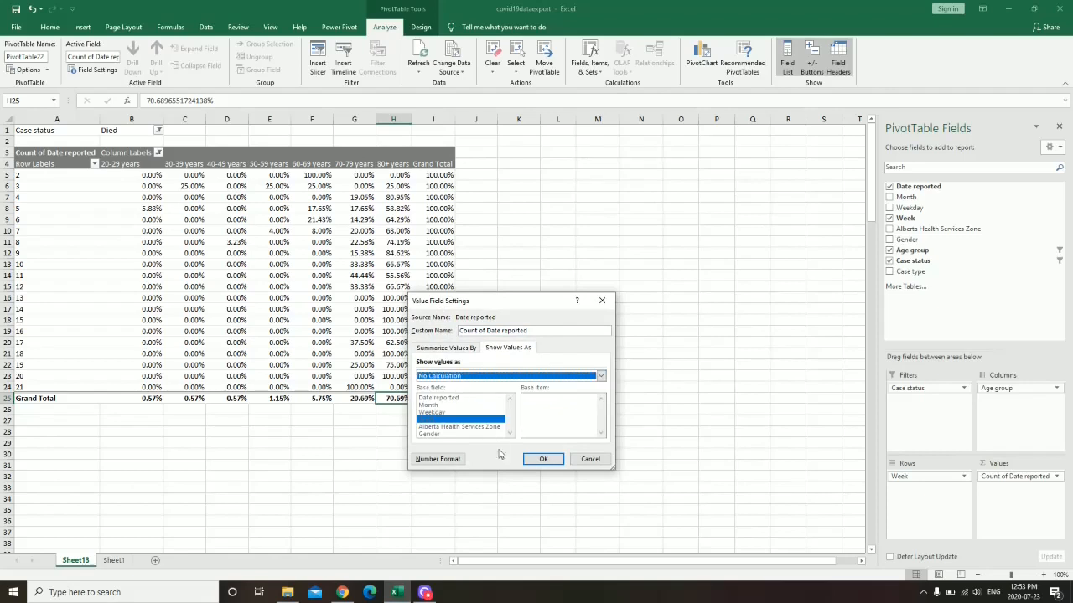
pyautogui.click(543, 461)
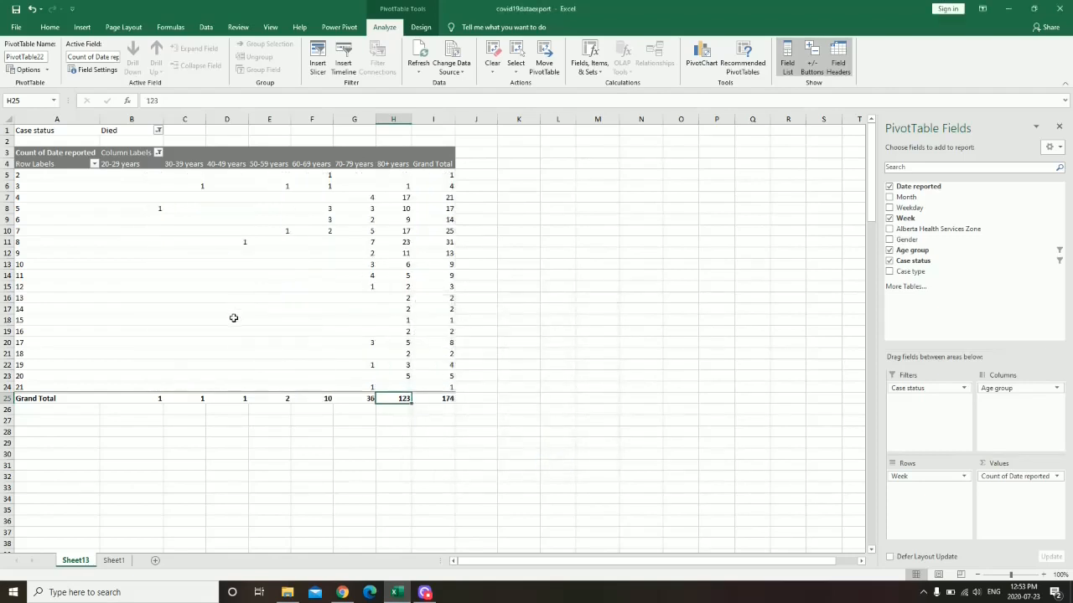
pyautogui.click(447, 399)
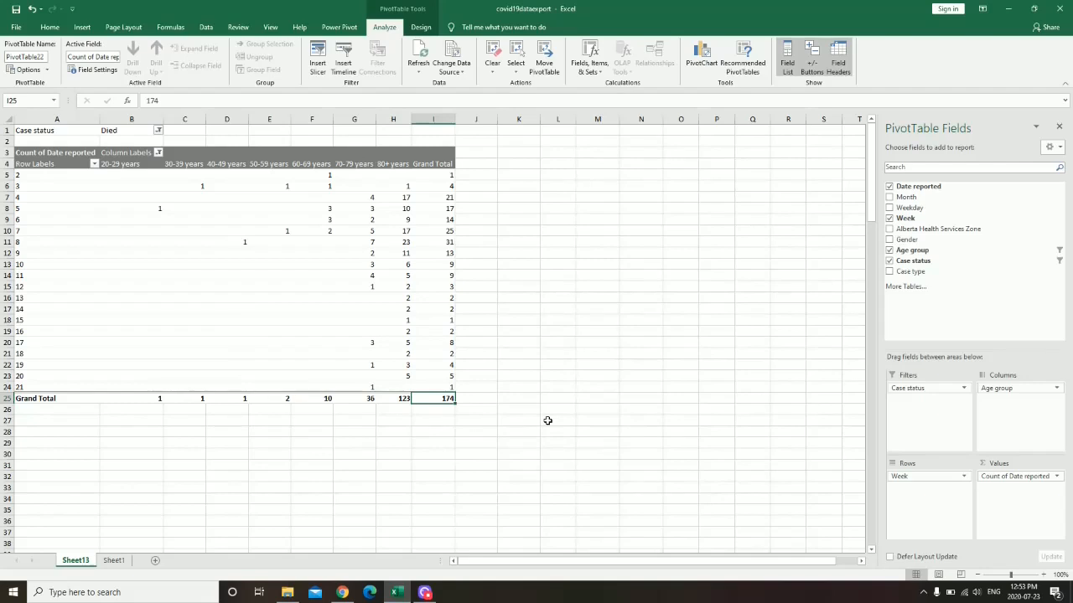